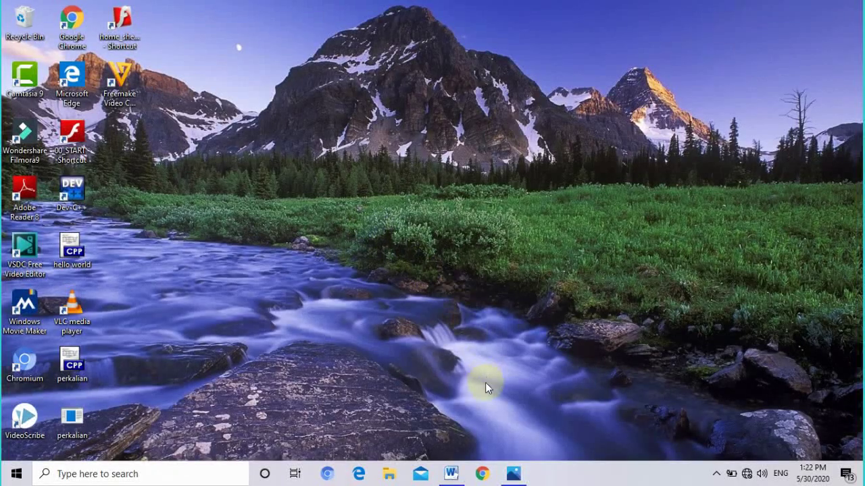
View the Snipping Tool title image in Photos and minimise it.
click(513, 473)
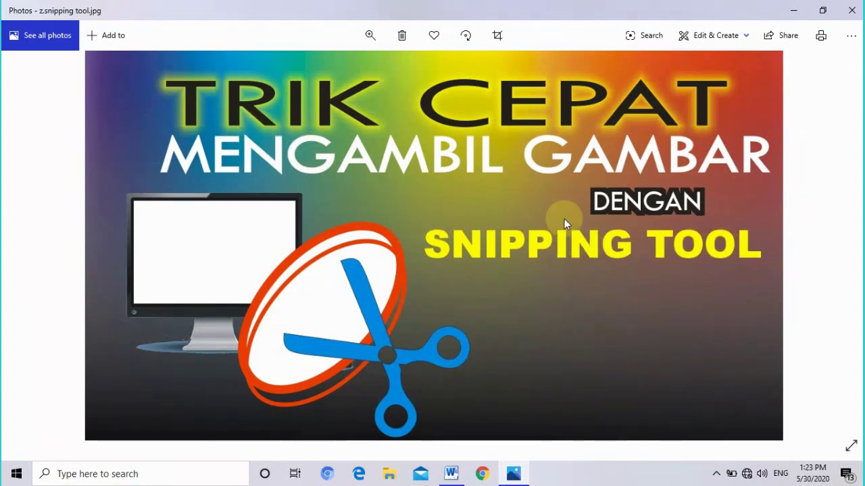
click(796, 13)
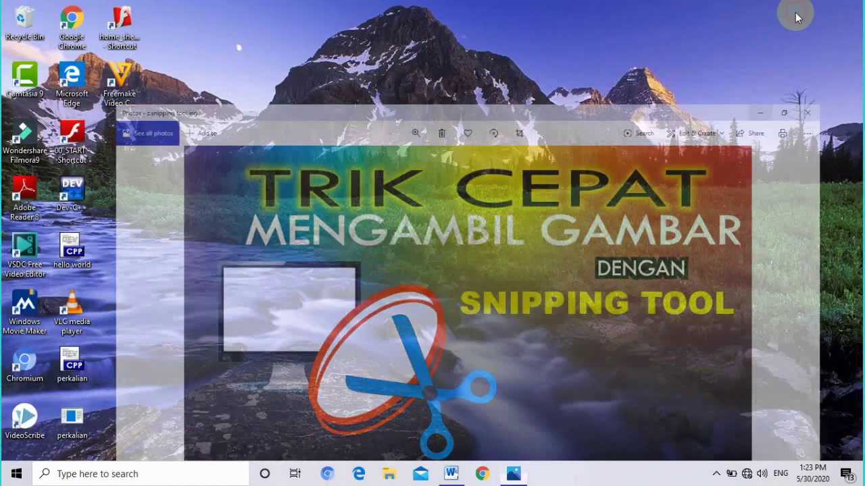
Locate Snipping Tool under Windows Accessories in the list of installed apps without opening it.
click(111, 473)
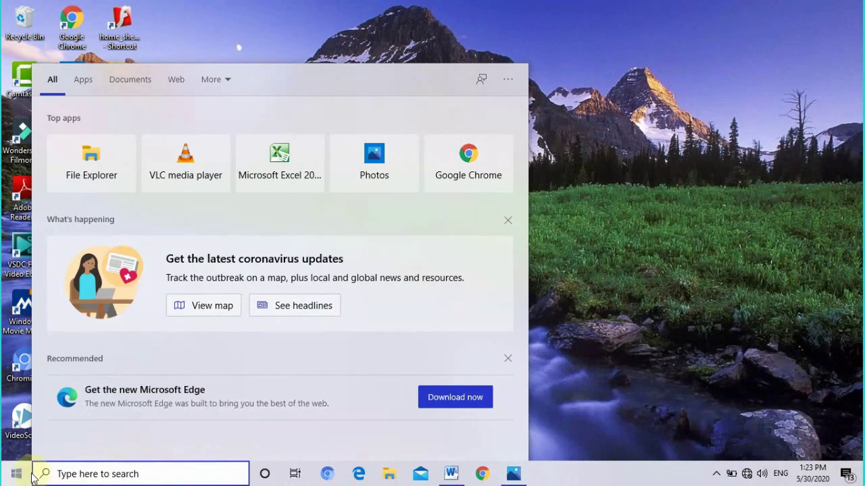
click(17, 473)
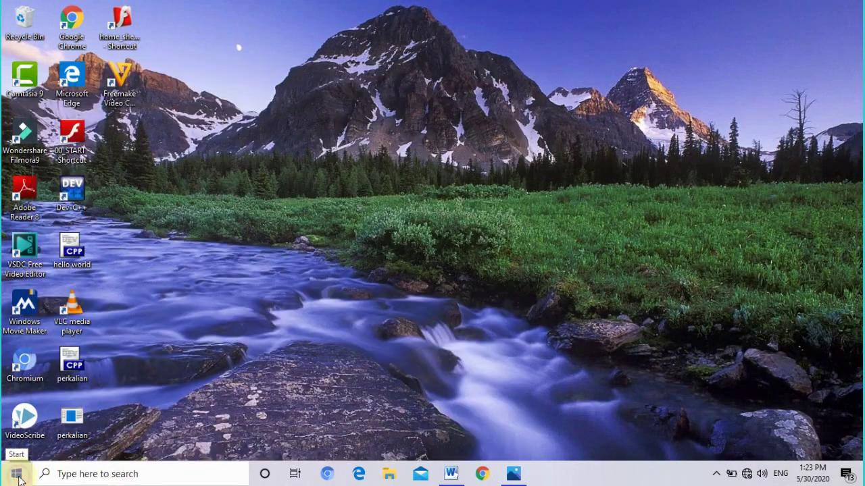
click(16, 473)
click(17, 473)
click(17, 473)
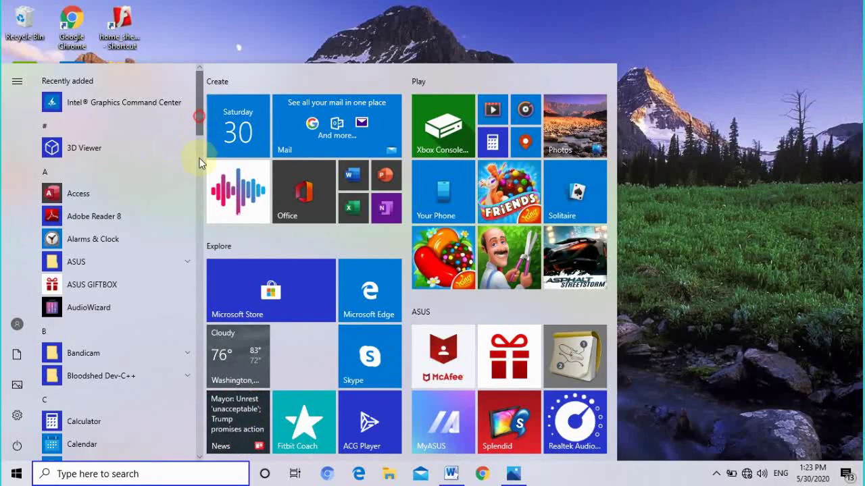
drag(199, 158, 204, 390)
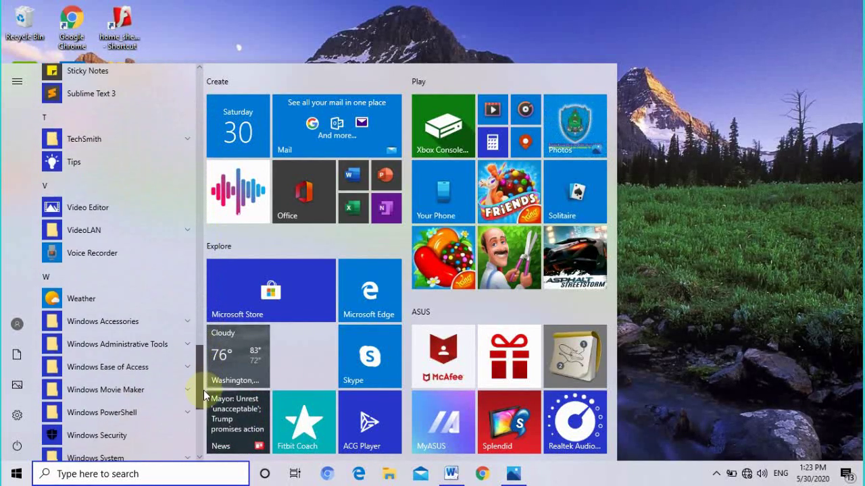
click(154, 321)
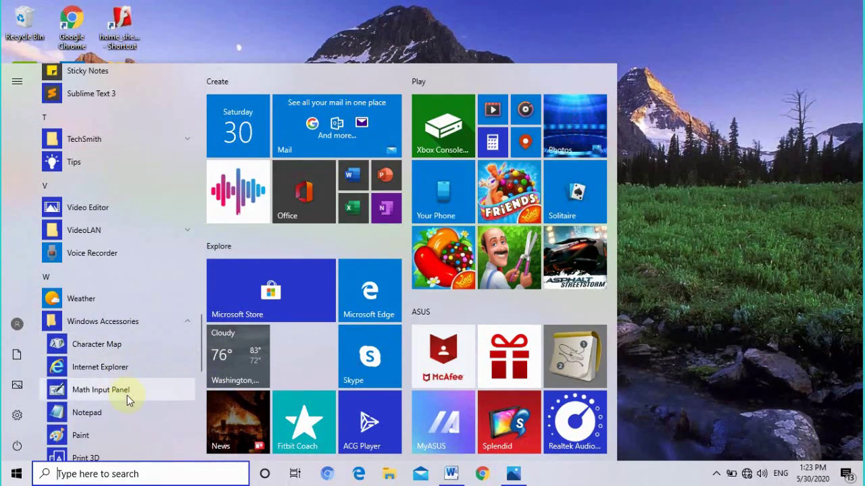
scroll(127, 395, up, 2)
drag(200, 331, 201, 365)
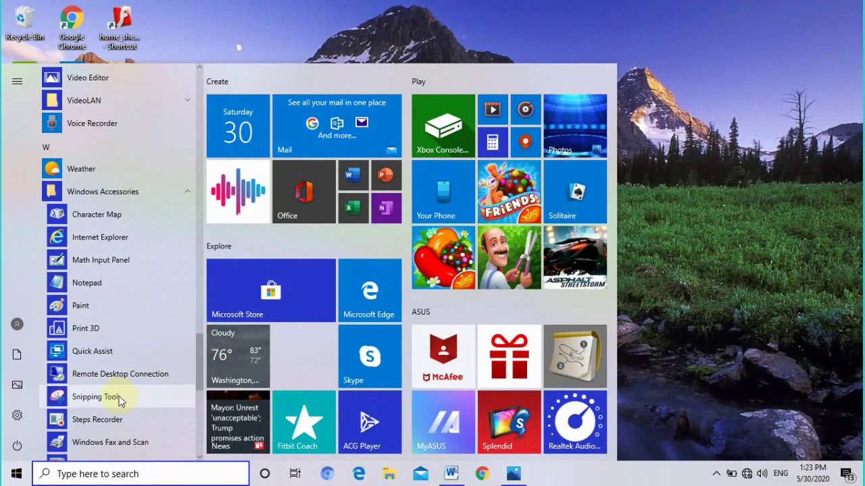
click(645, 329)
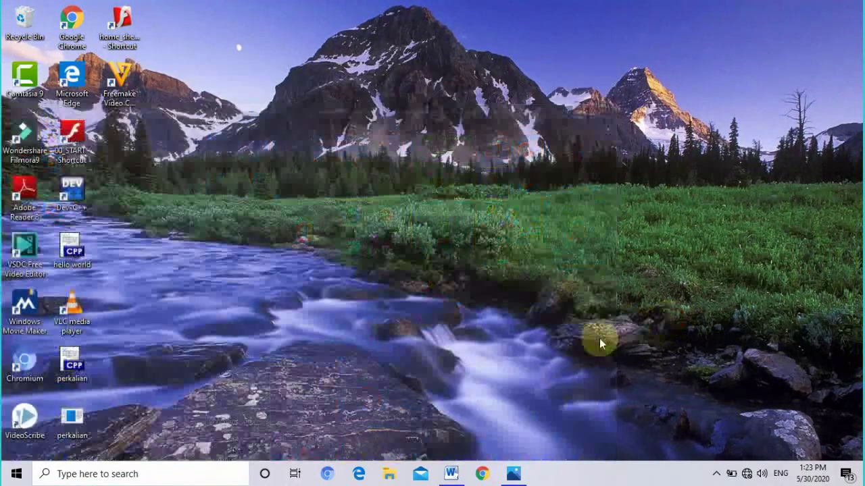
Search Windows for "snipping", open Snipping Tool and move its window away from the centre of the desktop.
click(74, 475)
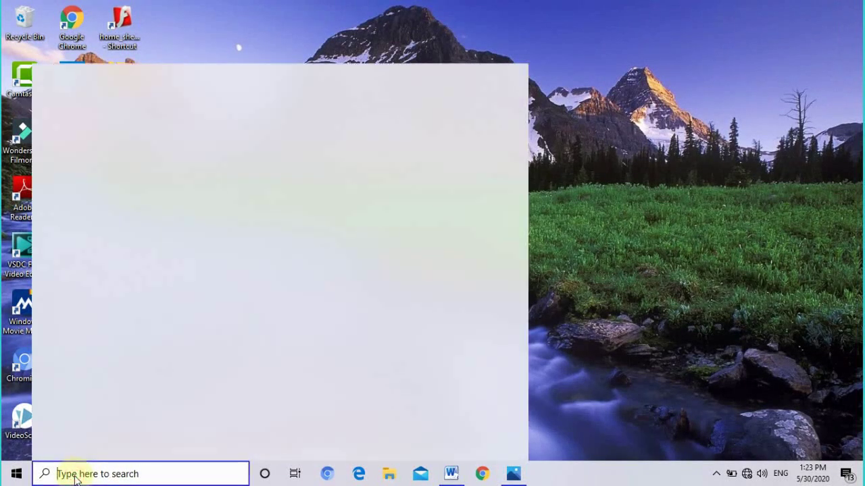
text(snipping)
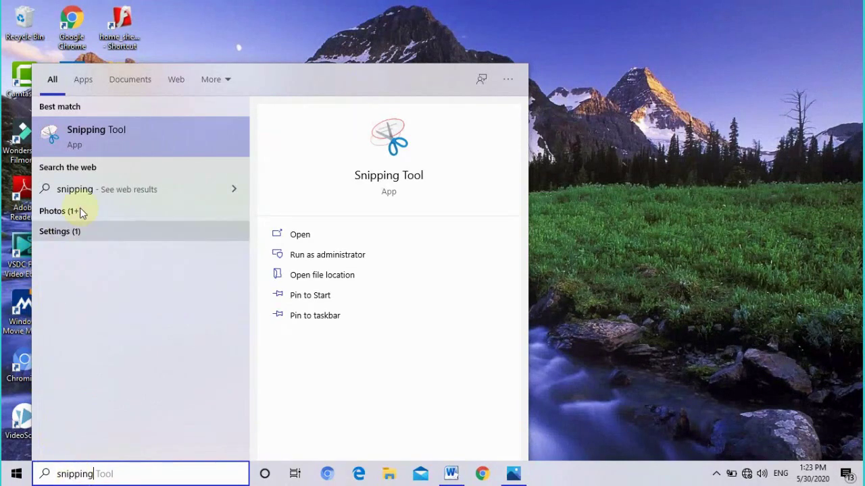
click(102, 138)
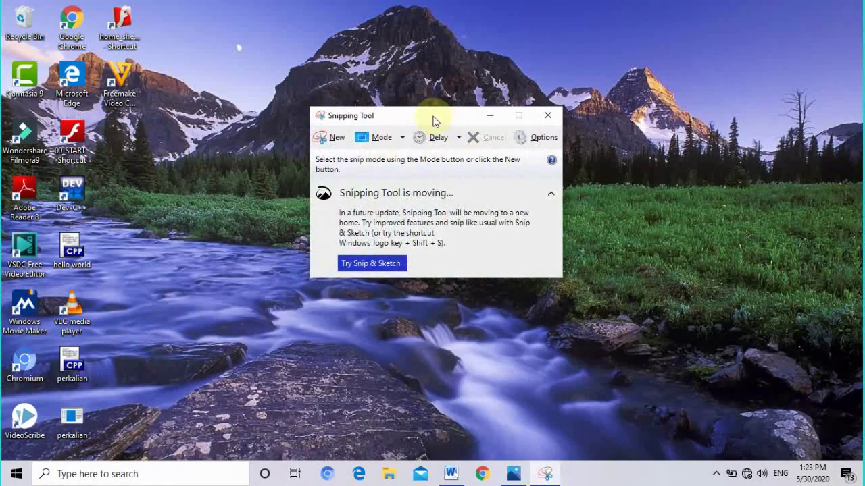
drag(435, 120, 642, 119)
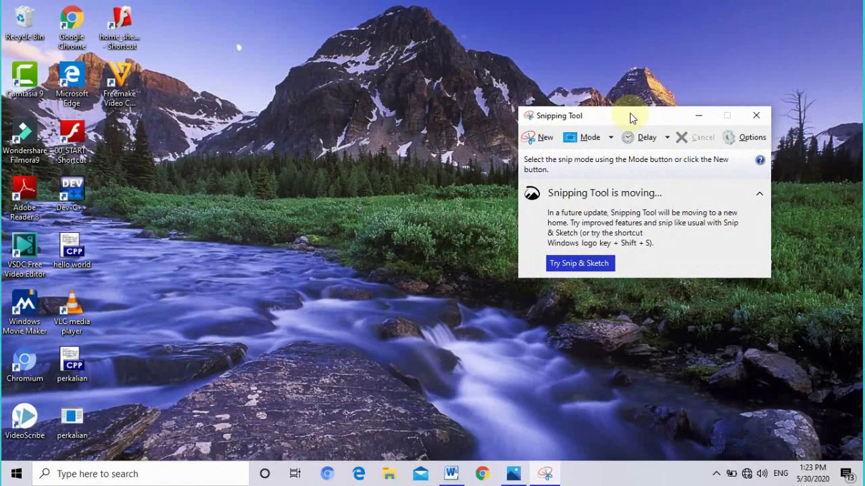
drag(633, 114, 679, 124)
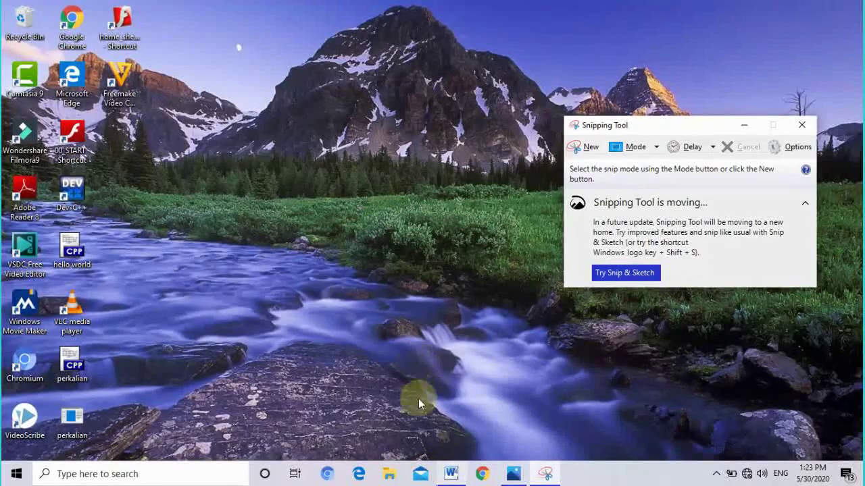
Switch to the blank Word document and capture a rectangular snip of its ribbon tab row from File to View.
click(451, 475)
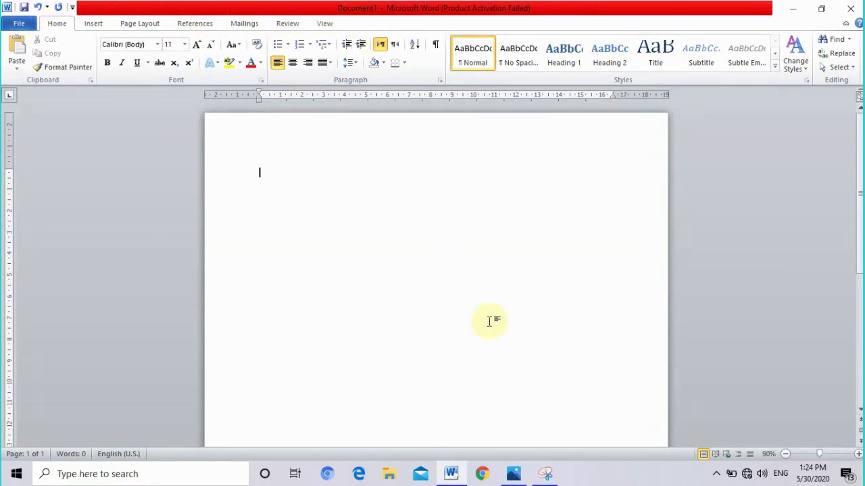
click(544, 475)
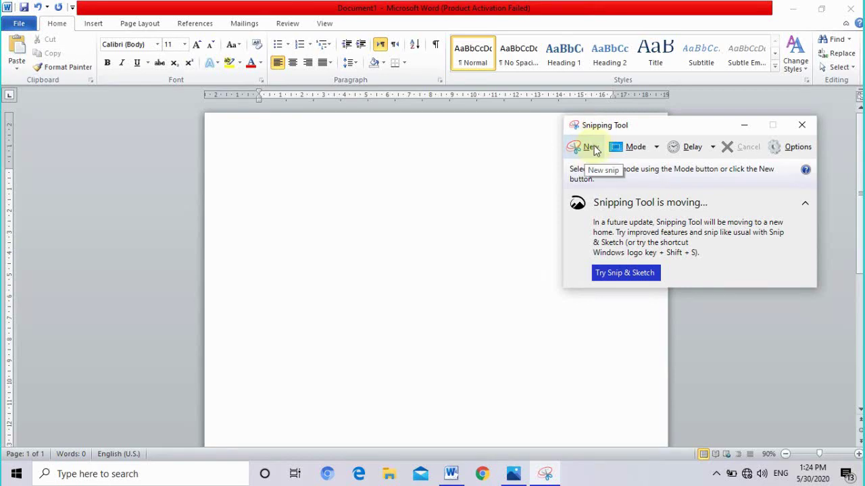
click(592, 146)
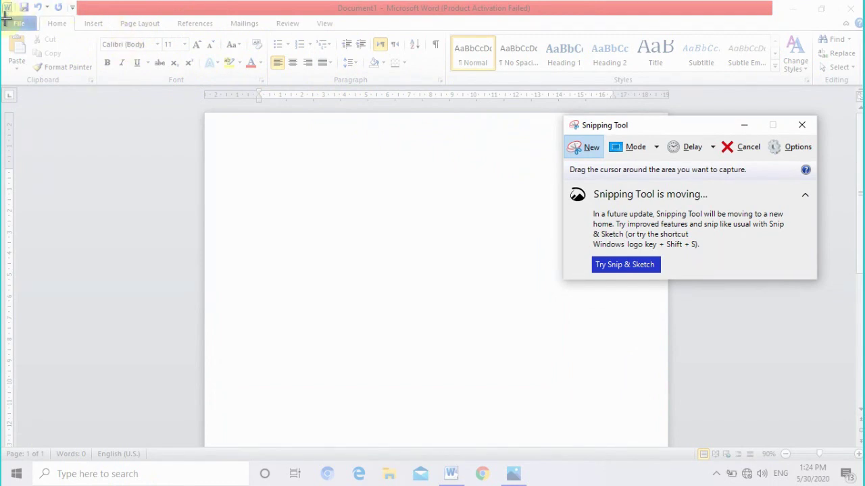
mouse_move(3, 13)
mouse_down()
mouse_move(63, 33)
mouse_move(339, 32)
mouse_up()
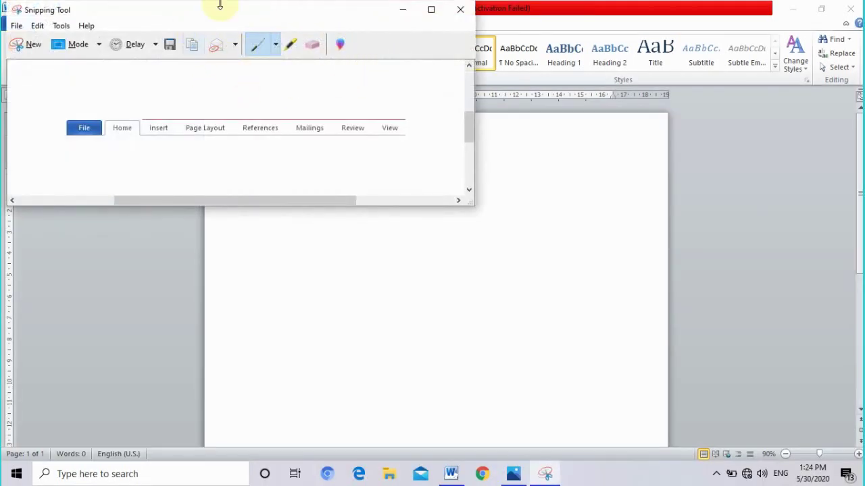
drag(224, 13, 367, 94)
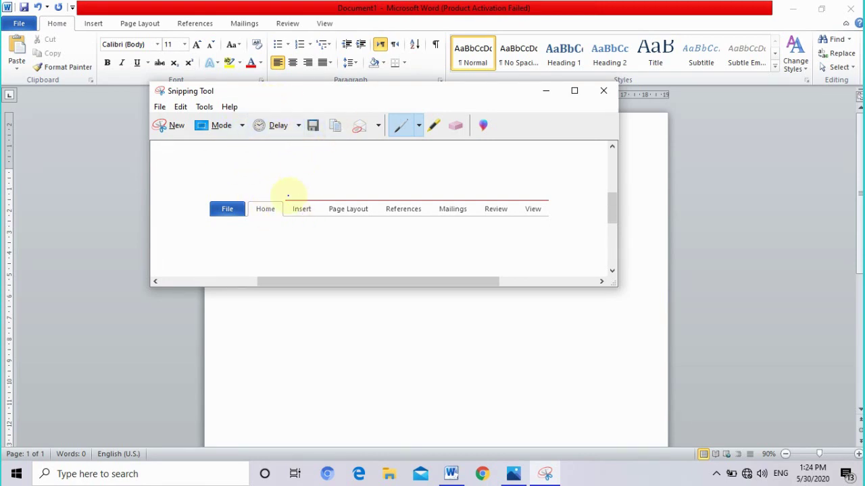
Save the tab row snip in the Pictures folder as a JPEG file named "gambar menu bar".
click(315, 129)
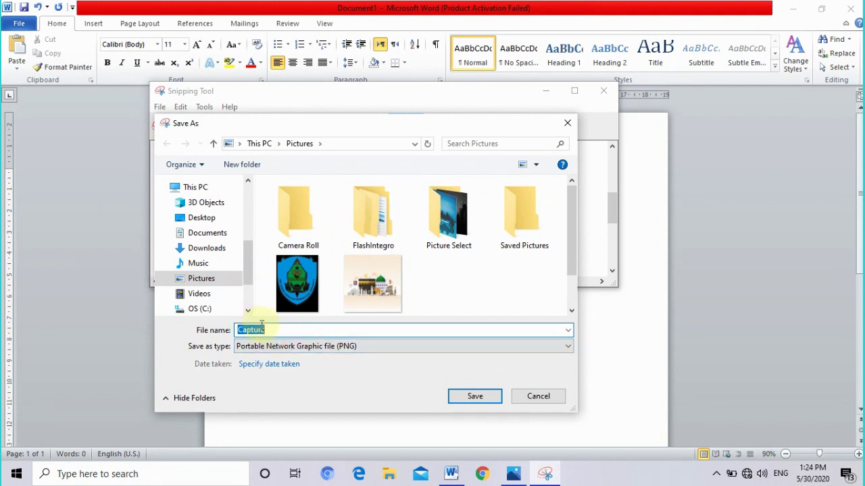
click(217, 282)
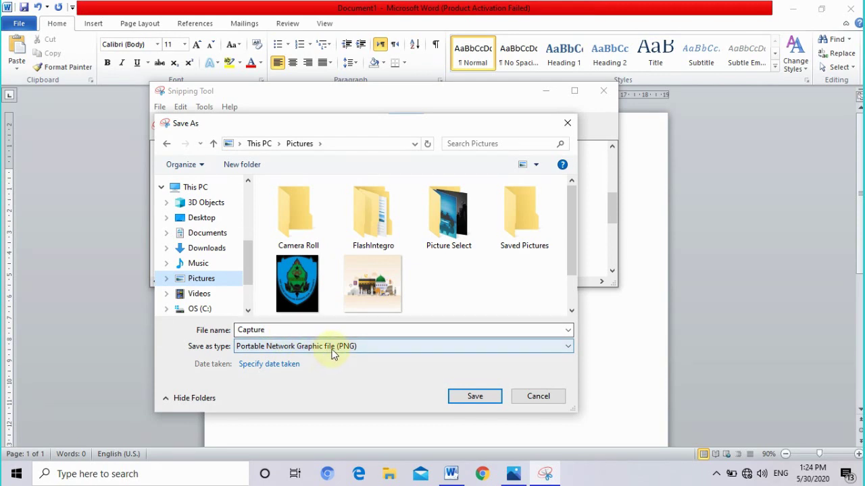
click(250, 346)
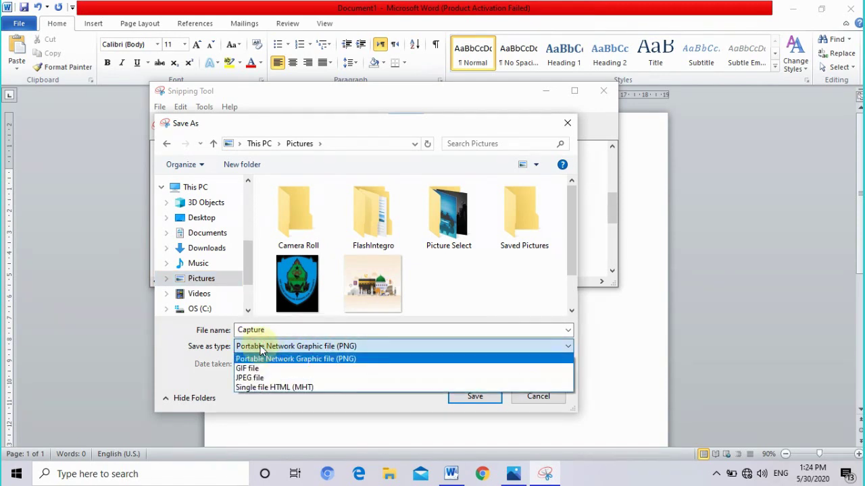
click(267, 380)
click(317, 331)
double_click(317, 331)
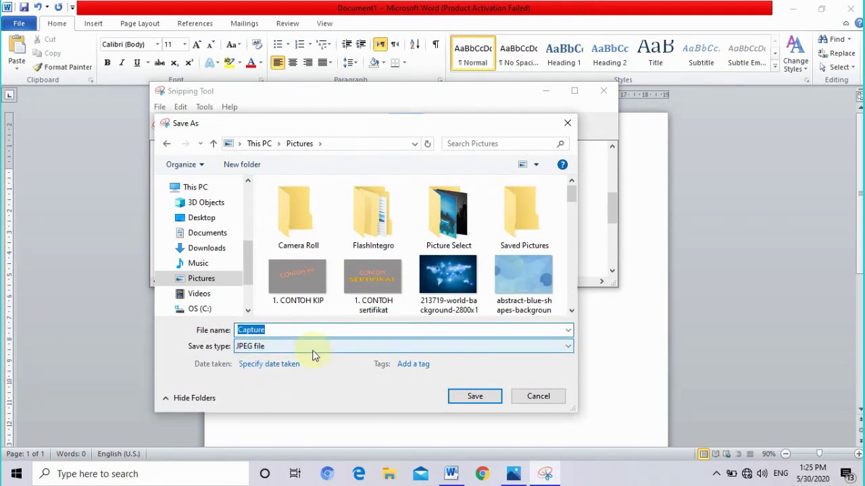
text(gambar menu bar)
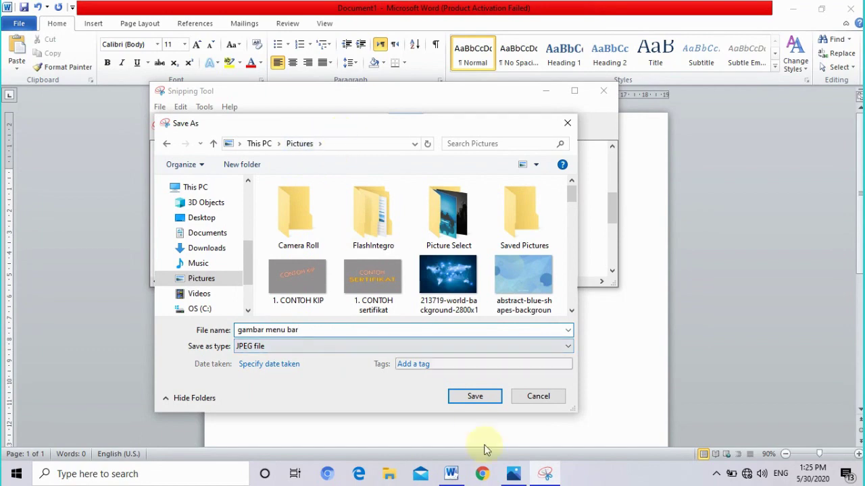
click(477, 399)
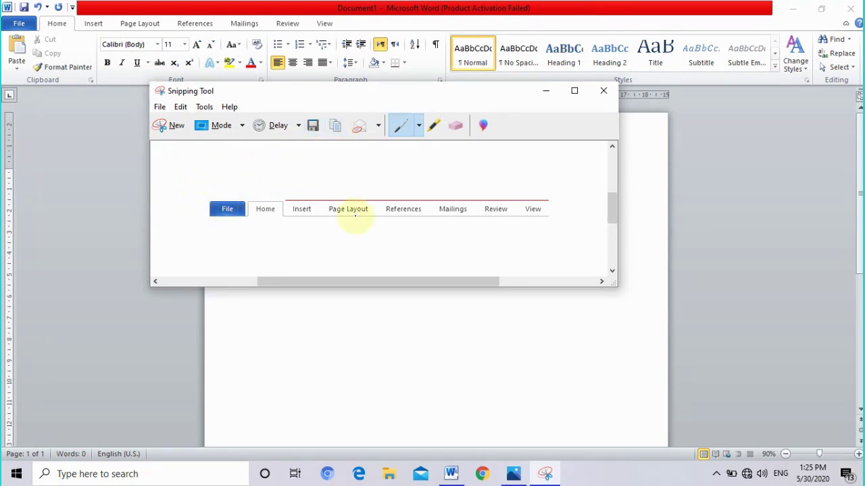
Copy the tab row snip and paste it into the blank Word document.
click(334, 127)
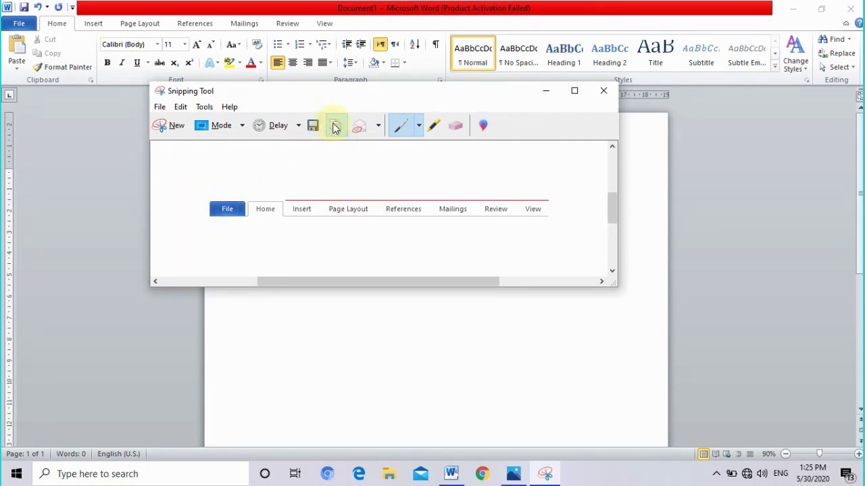
click(409, 330)
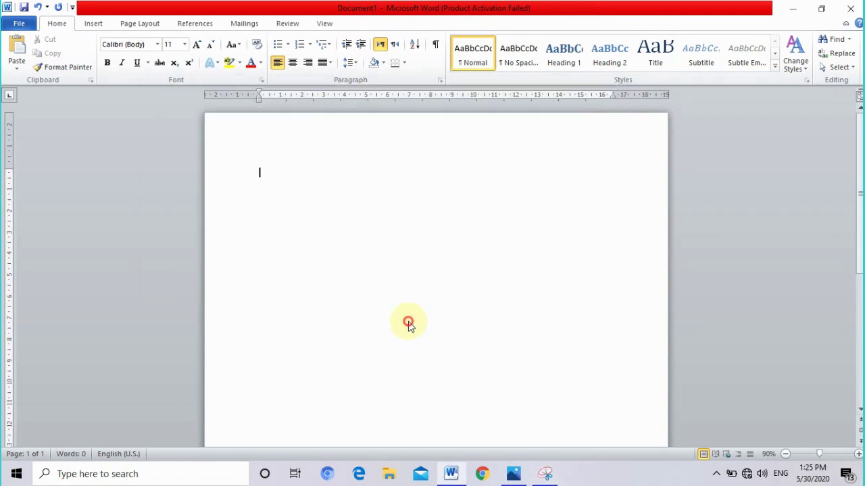
click(17, 53)
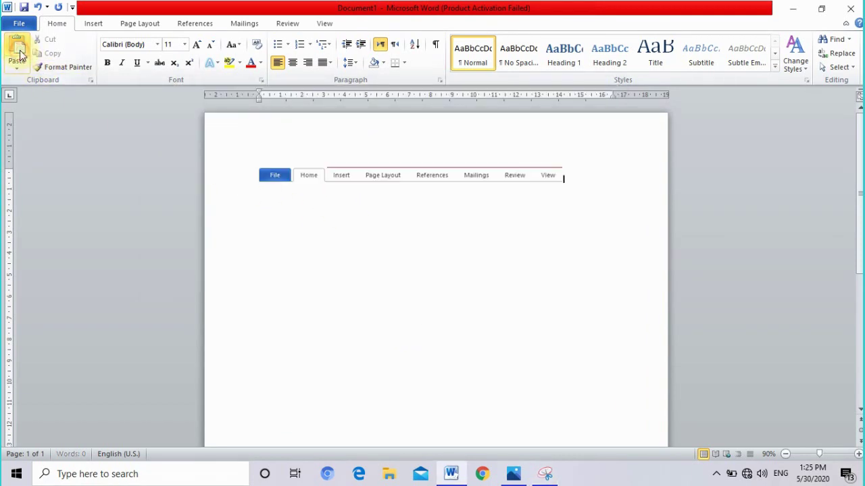
Try enlarging the pasted tab row picture from its corner, undo the resize and deselect the picture.
click(367, 185)
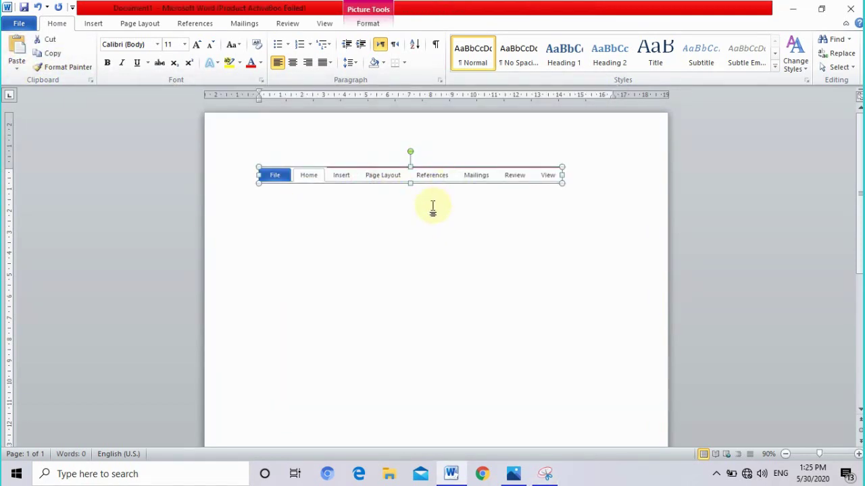
drag(562, 182, 601, 225)
key(ctrl+z)
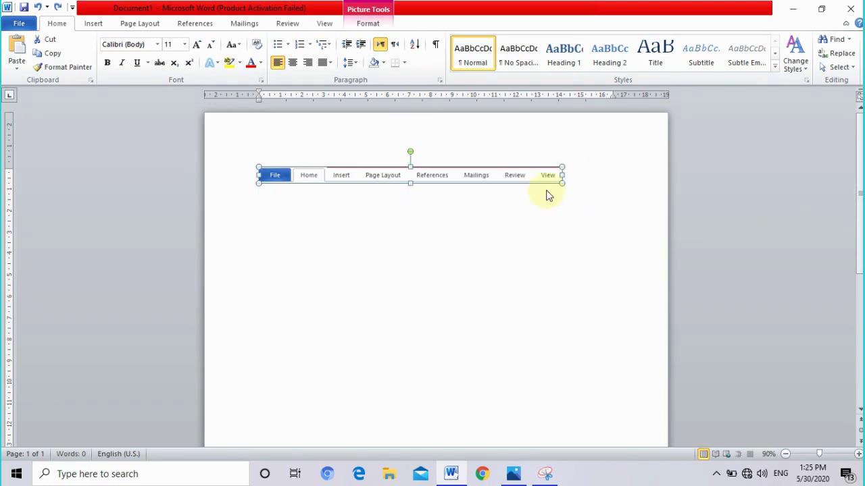
click(589, 169)
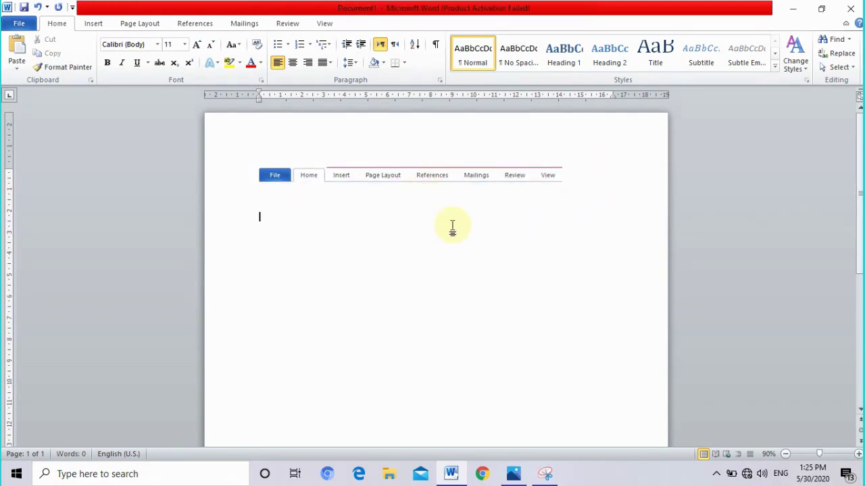
Switch to Snipping Tool and capture a small rectangular snip of the red Font Color icon in Word's Font group.
click(546, 474)
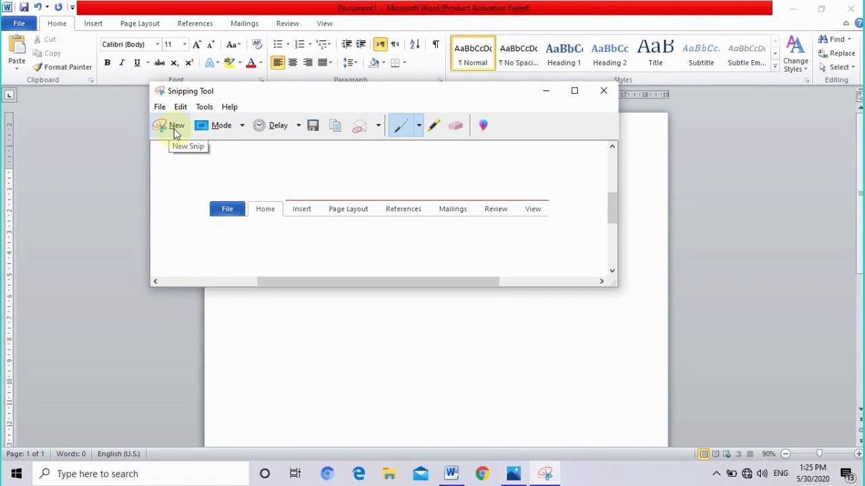
click(173, 129)
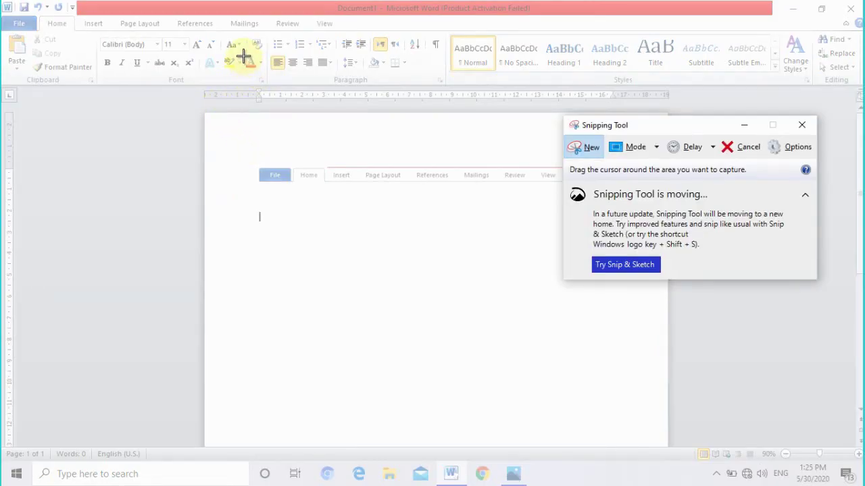
drag(243, 57, 263, 75)
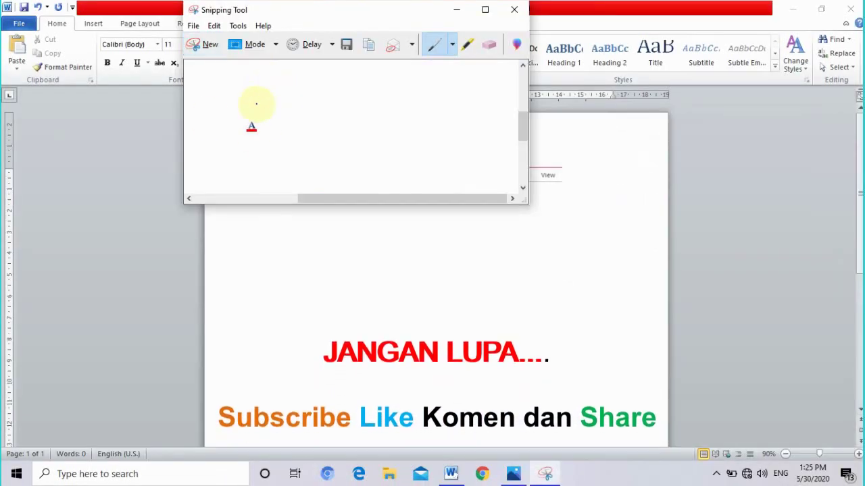
Save the Font Color icon snip in the Pictures folder as a JPEG file named "ikon A".
click(346, 44)
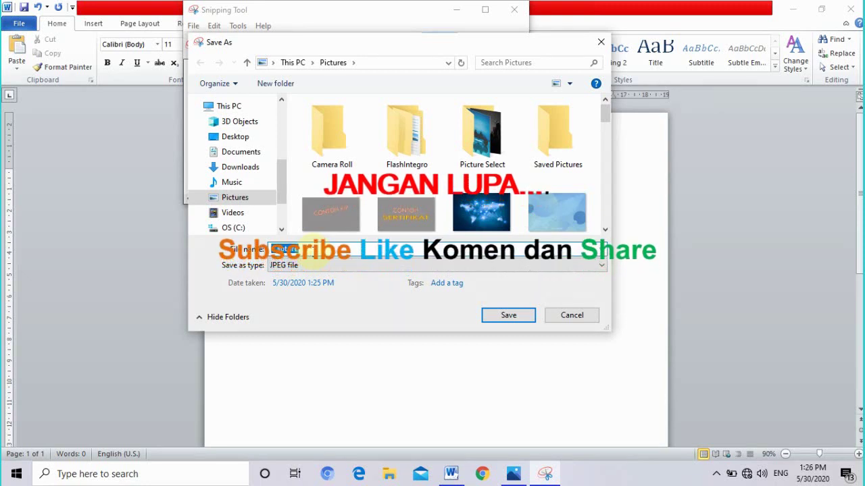
text(ikon )
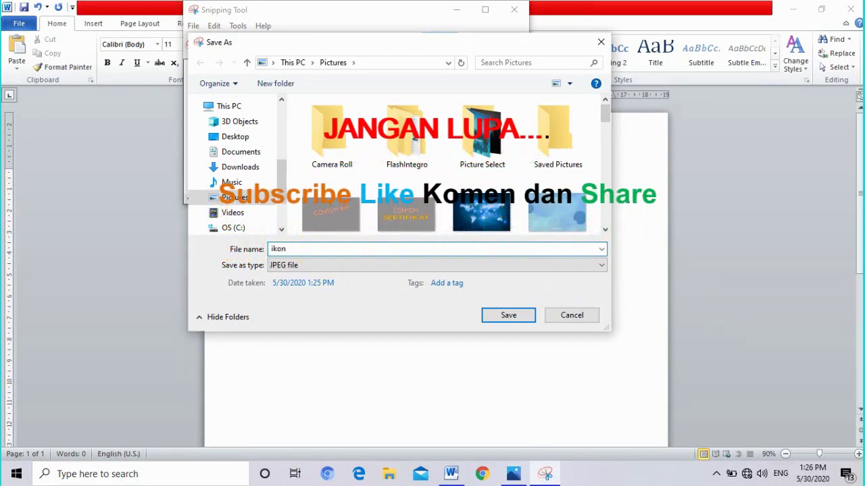
text(A)
click(507, 316)
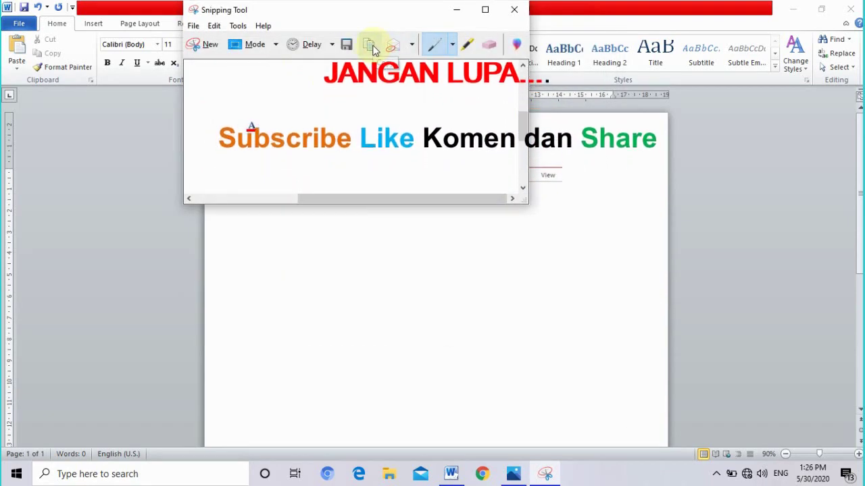
Paste the copied Font Color icon snip below the tab row picture in Word and enlarge it to about 6 cm wide.
click(408, 241)
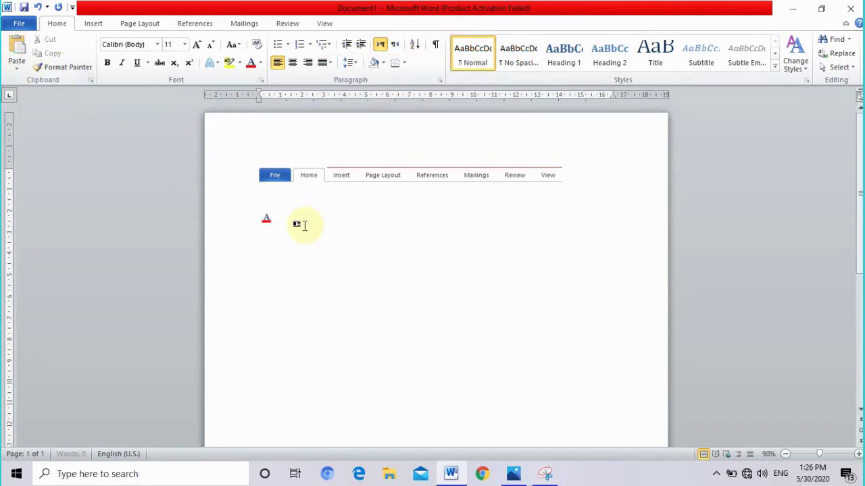
click(269, 220)
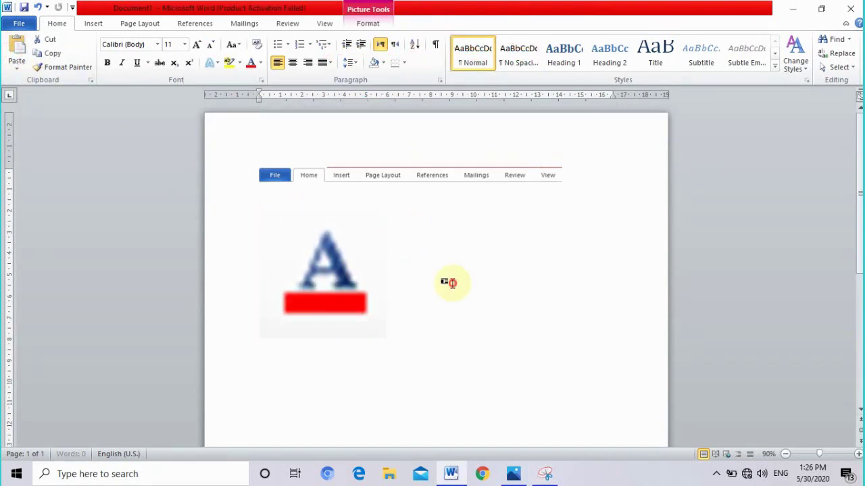
click(442, 271)
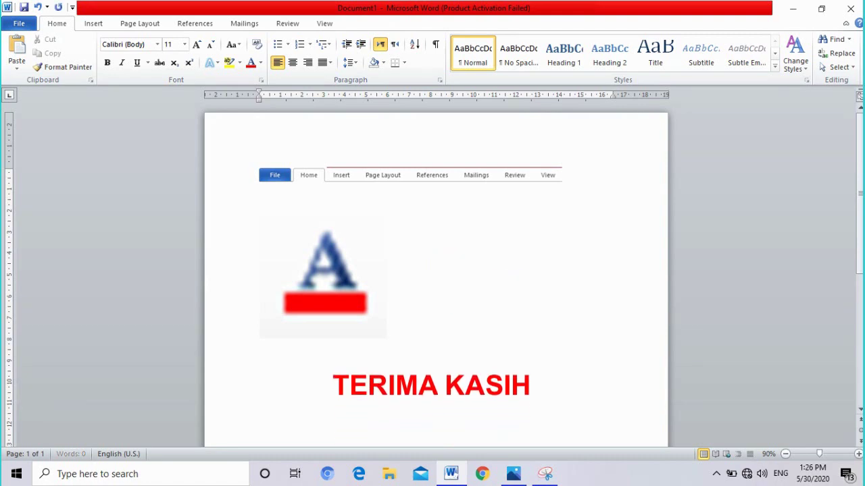
key(Return)
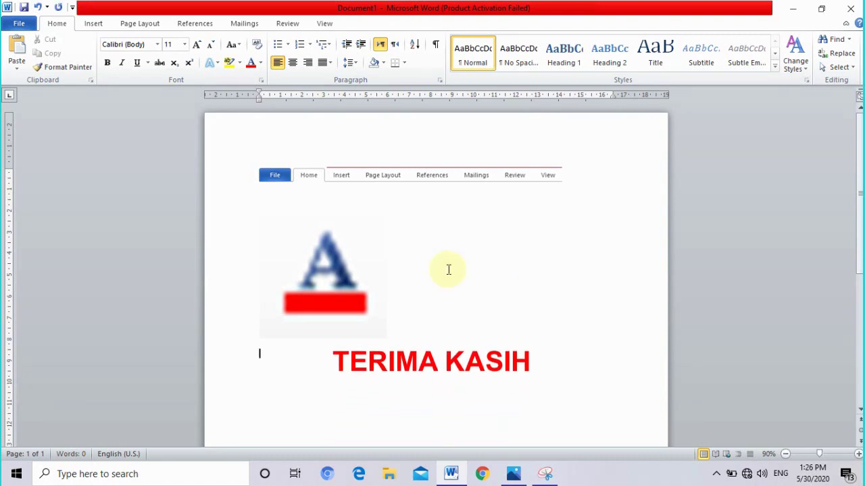
Minimize the Word document and show the image "z.snipping tool.jpg" in Photos.
click(513, 474)
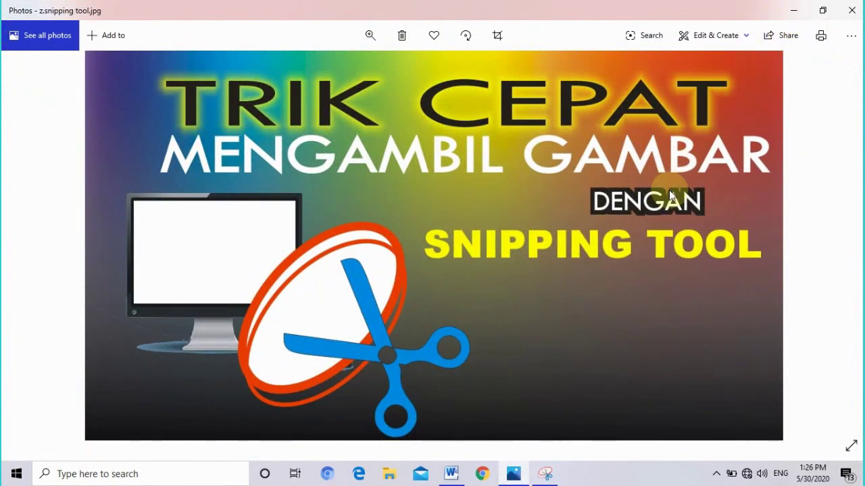
click(793, 12)
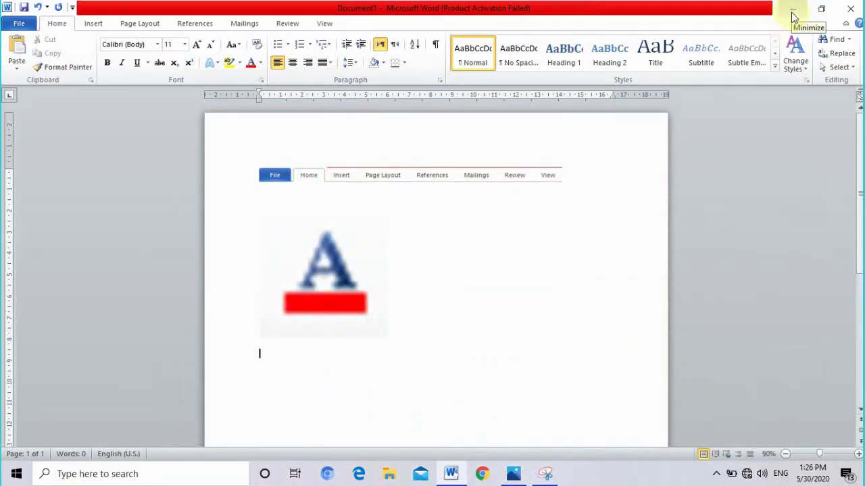
click(794, 14)
click(550, 475)
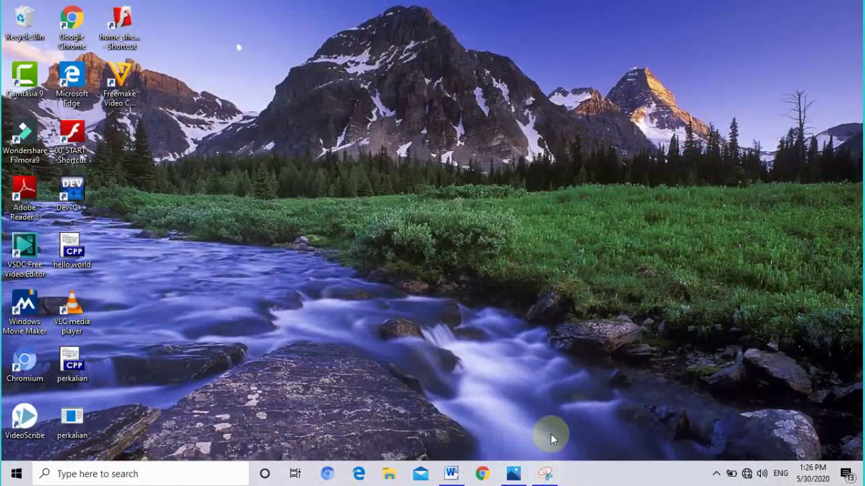
click(514, 475)
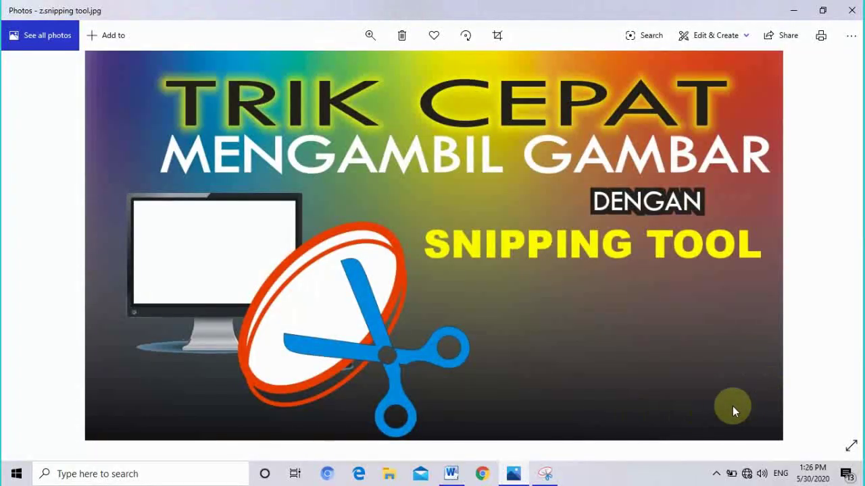